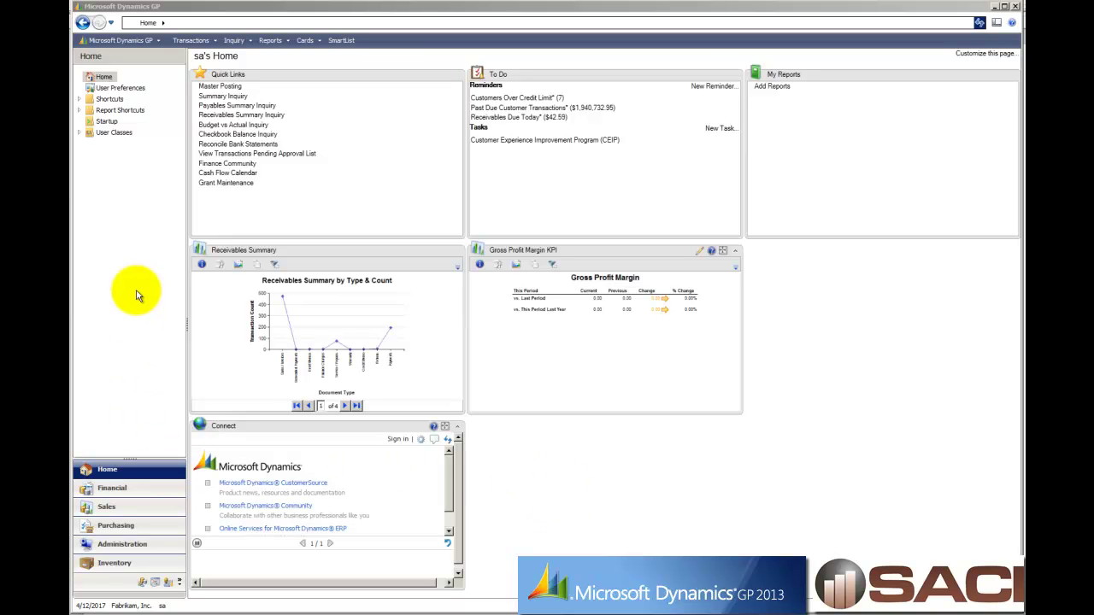
In PO Enhancements Setup's Approval Setup, confirm the sa user has unlimited approval authority.
left_click(137, 527)
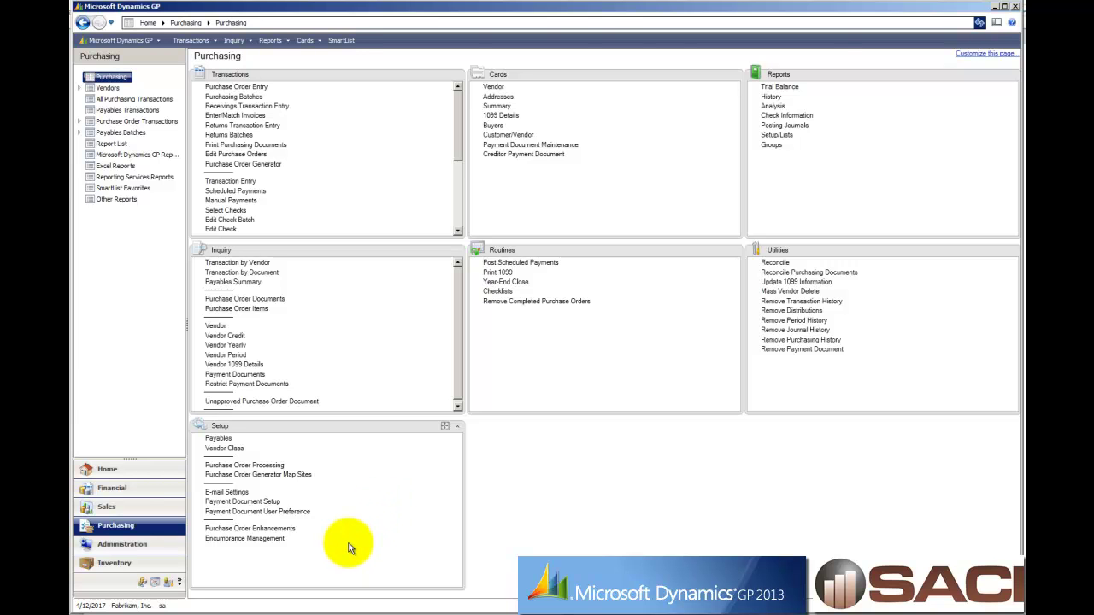
left_click(246, 530)
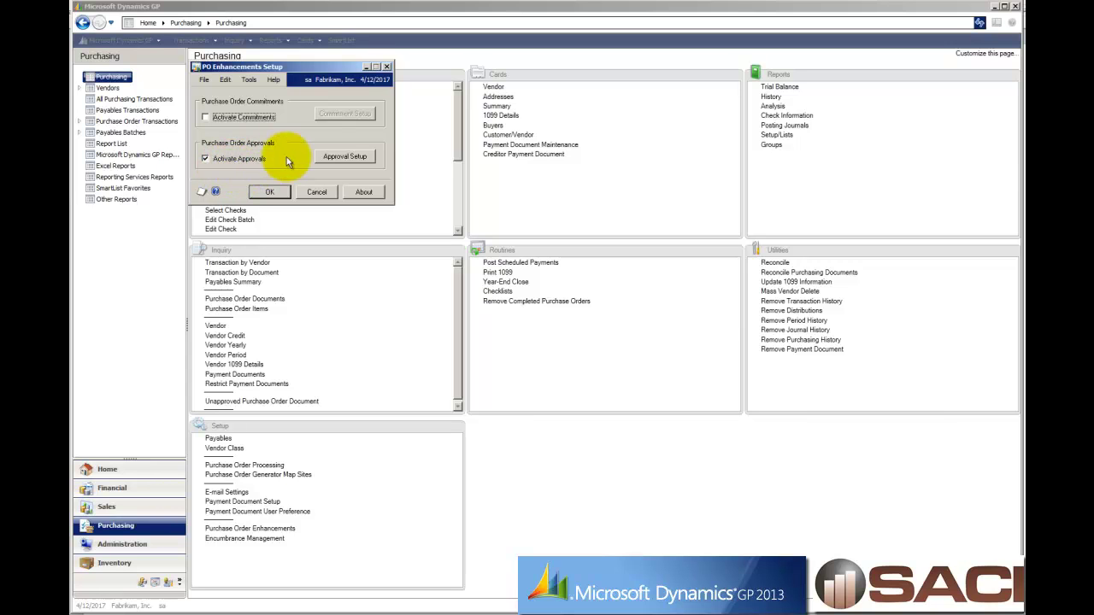
left_click(337, 159)
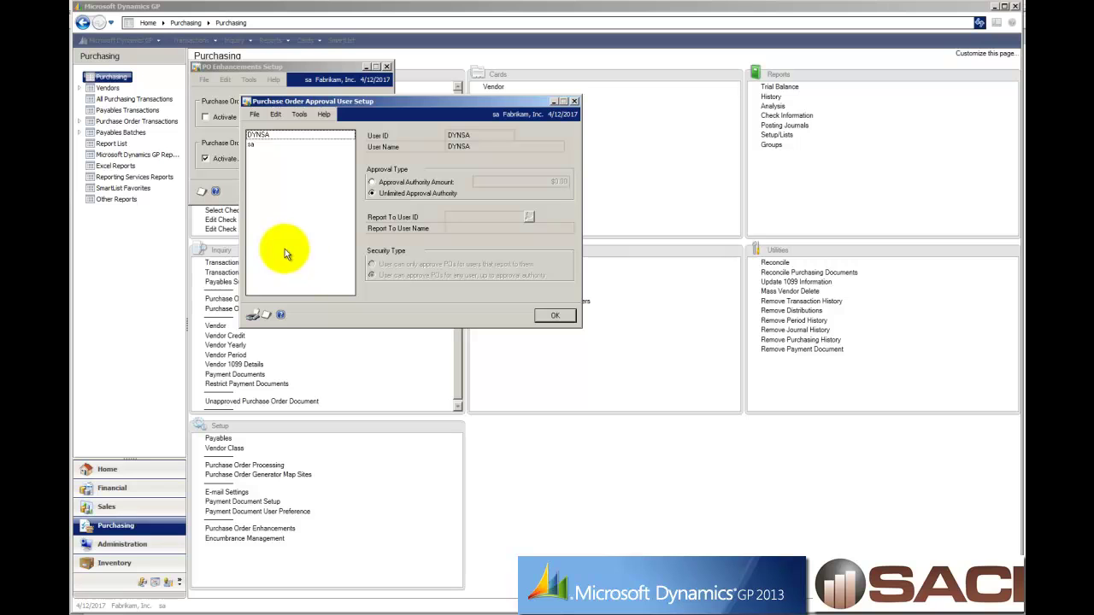
left_click(254, 145)
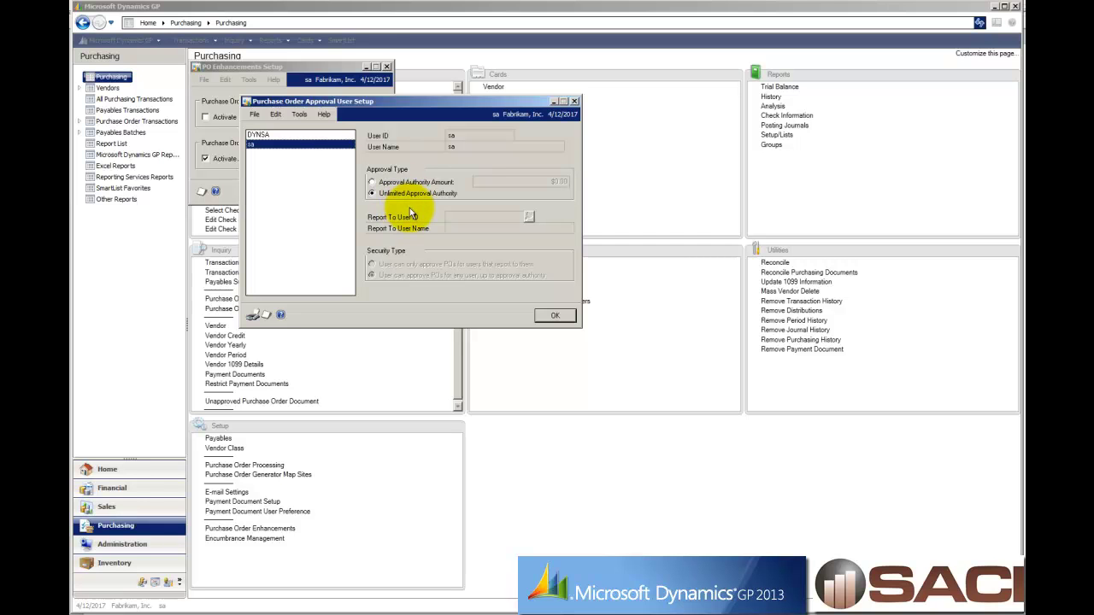
left_click(555, 317)
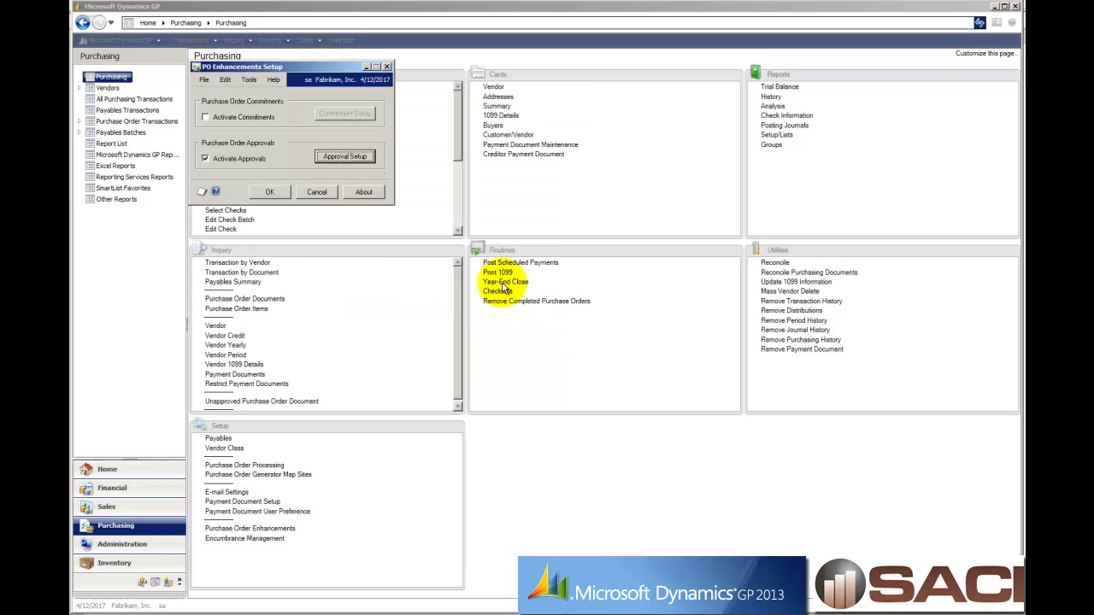
Close PO Enhancements Setup, then review PO0997 and PO1004 in Purchase Order Entry and close it.
left_click(268, 191)
left_click(224, 86)
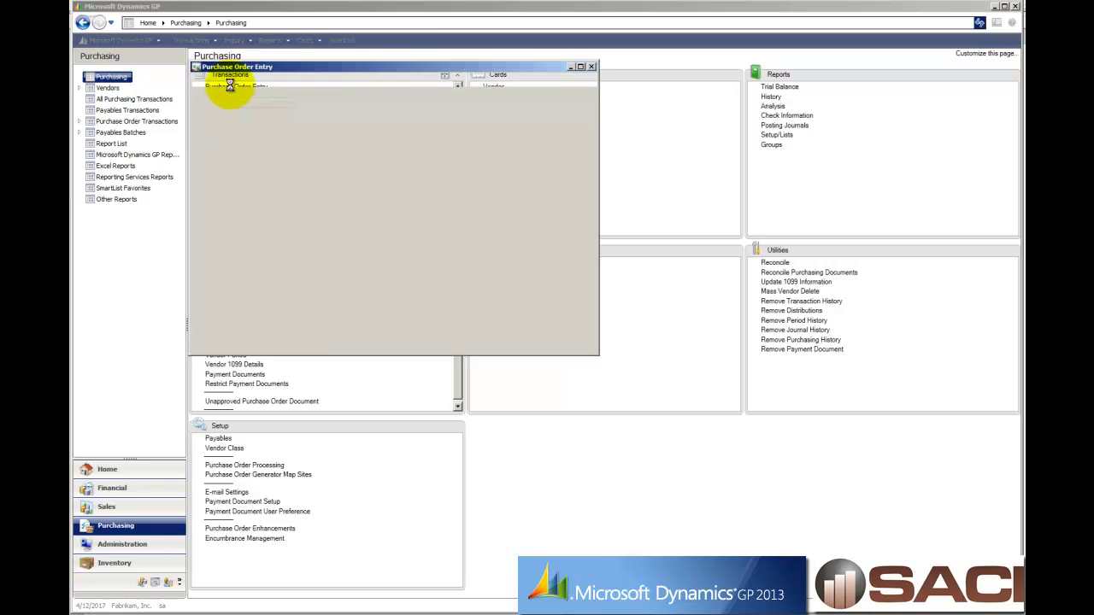
left_click(202, 347)
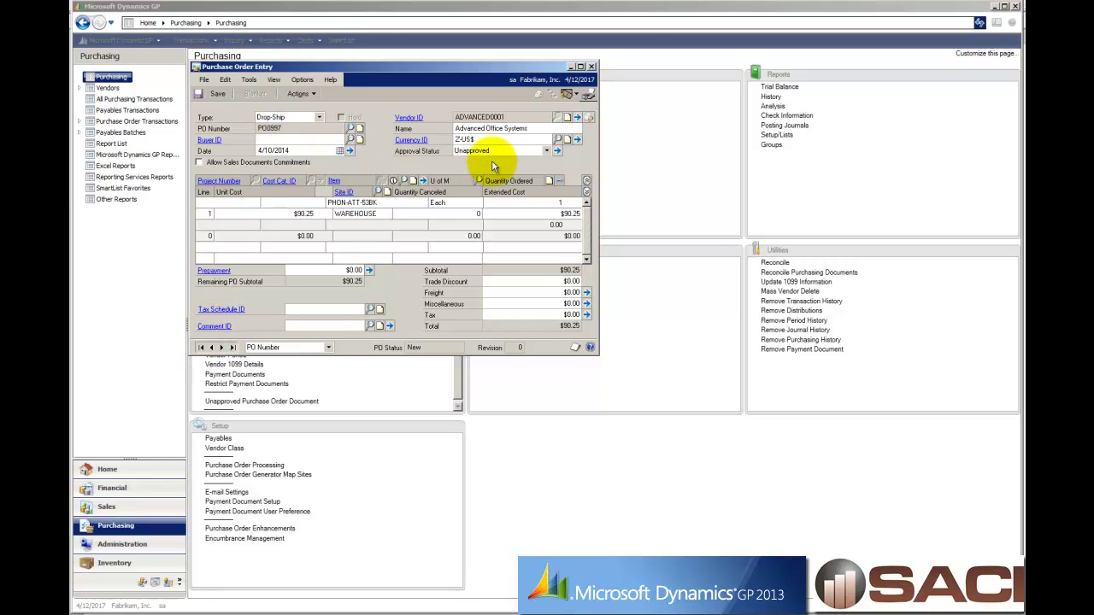
left_click(222, 347)
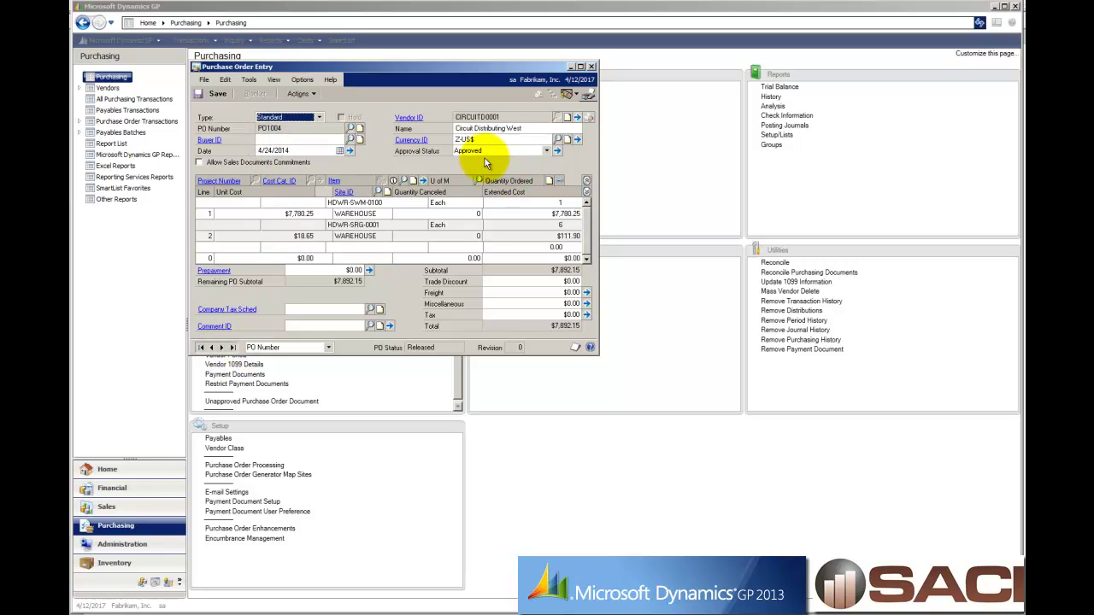
left_click(590, 66)
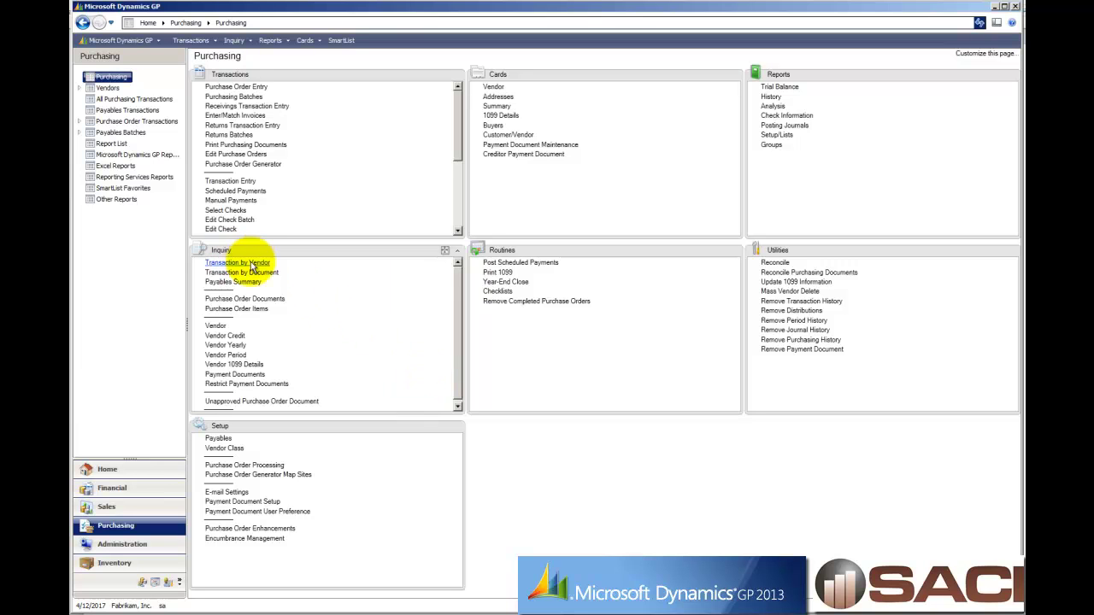
Open the Unapproved Purchase Order Document inquiry and view PO2071's full details.
left_click(252, 402)
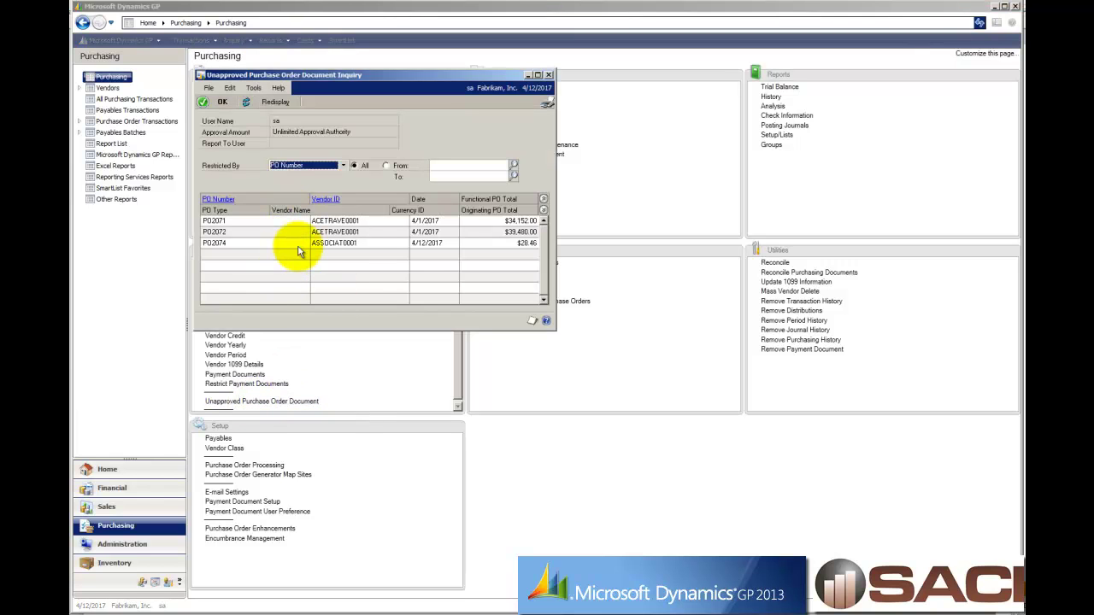
left_click(240, 220)
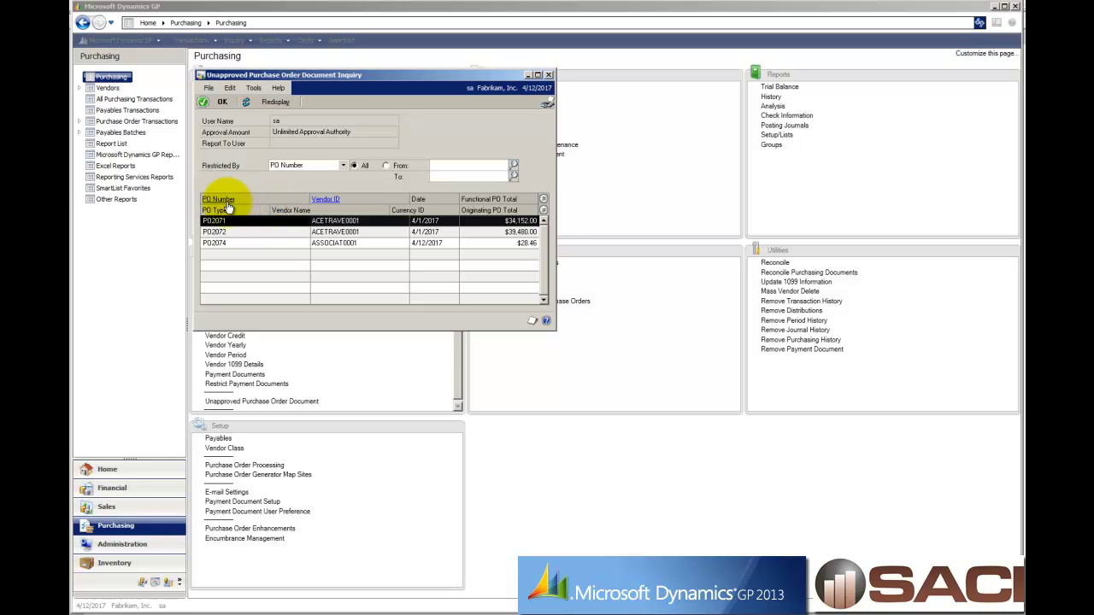
left_click(224, 199)
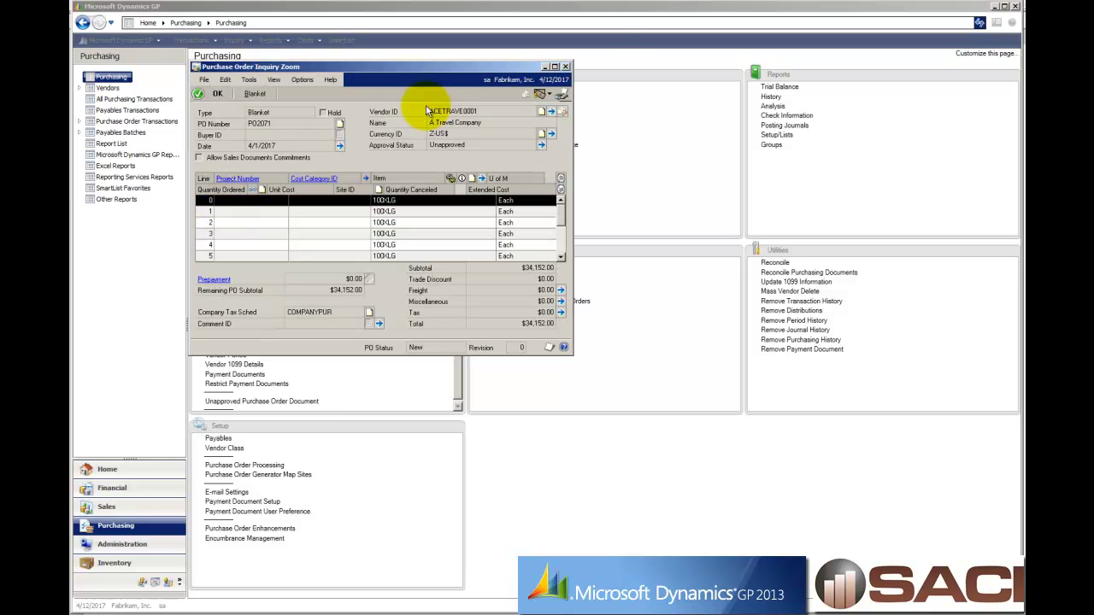
left_click(565, 66)
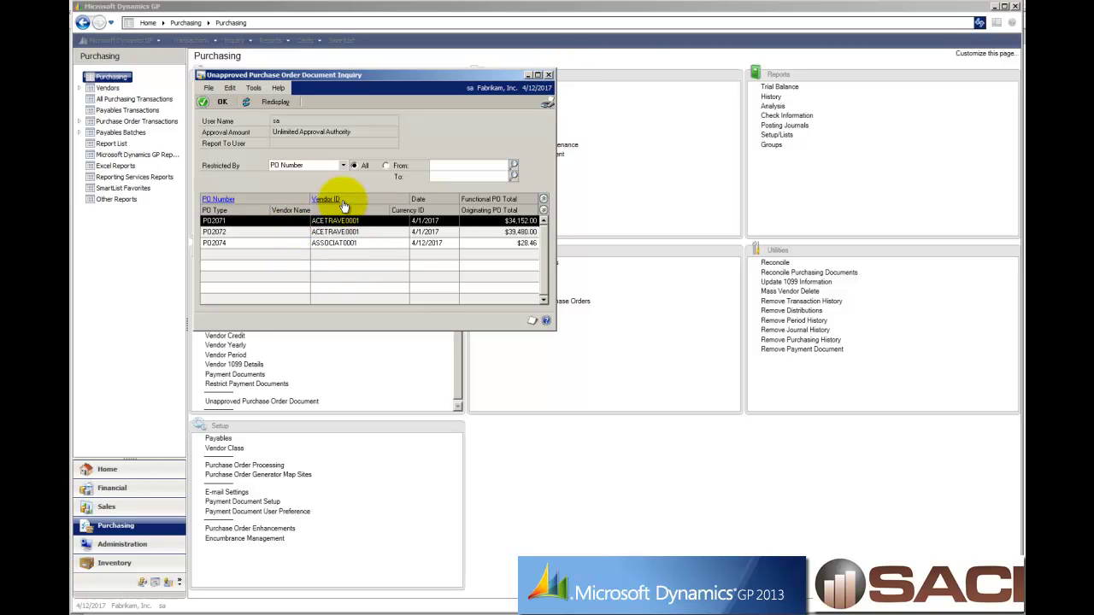
Keep the list restricted by PO Number and start printing it.
left_click(329, 166)
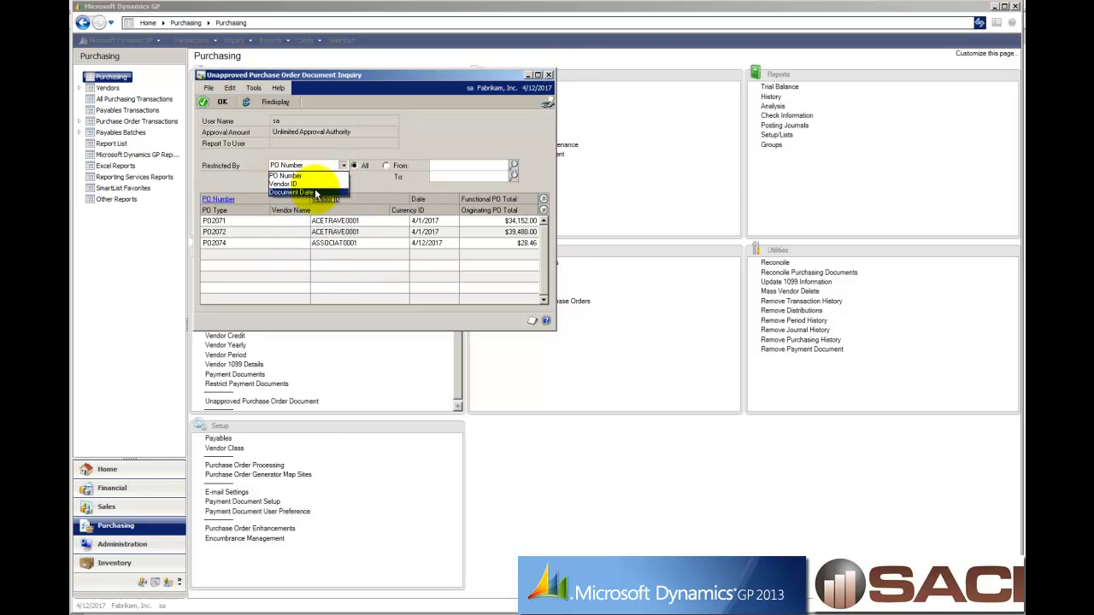
left_click(490, 136)
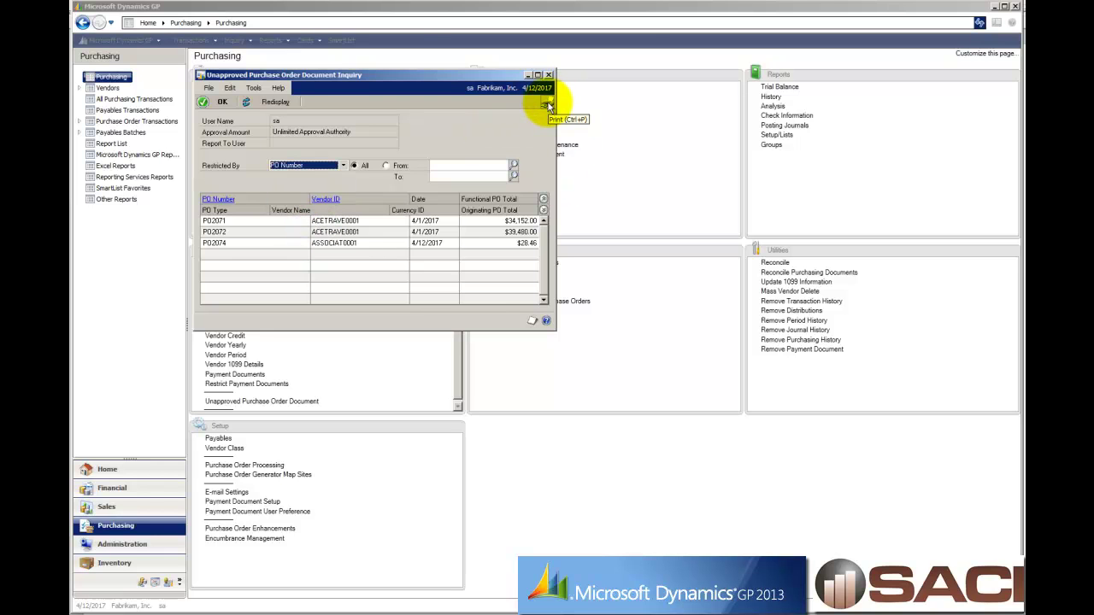
left_click(548, 106)
Show the 3-order Unapproved Purchase Orders Report on screen, widened, then close it and the inquiry.
left_click(463, 290)
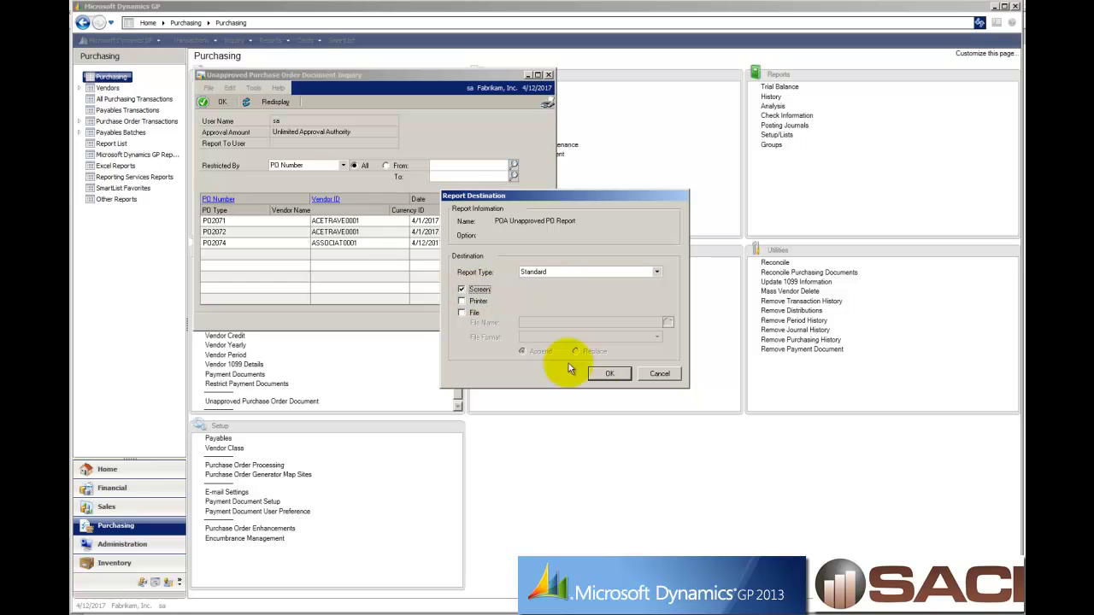
left_click(607, 376)
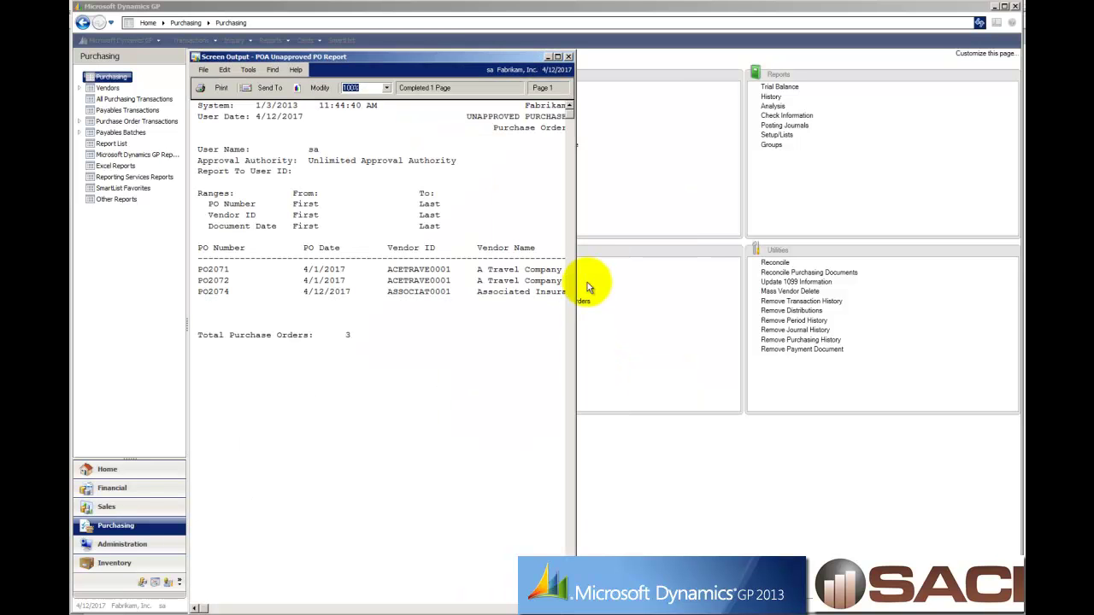
left_click_drag(575, 295, 941, 356)
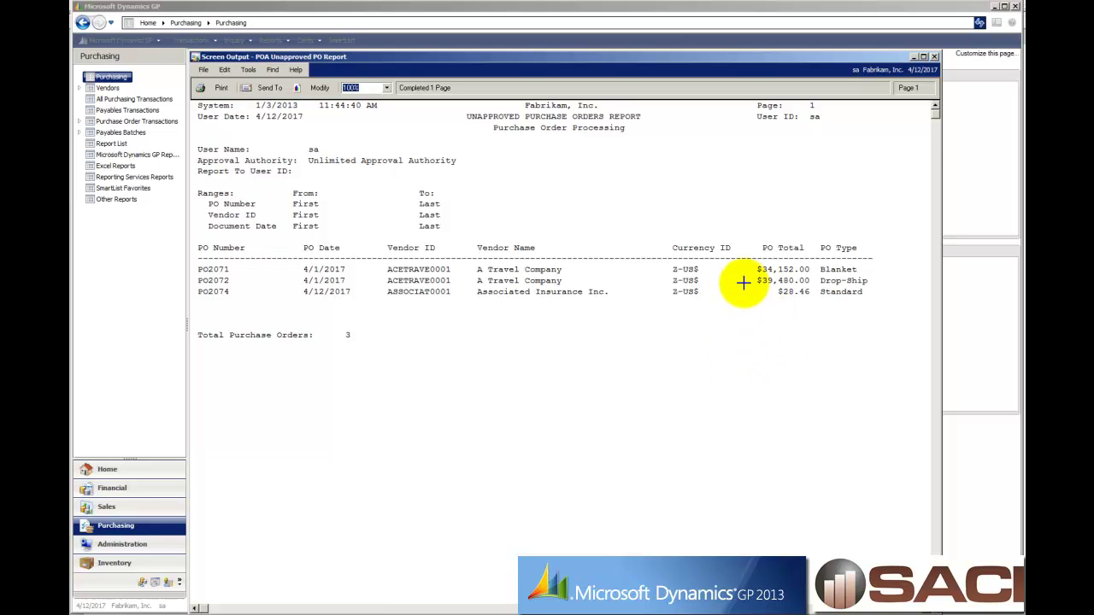
left_click(935, 57)
left_click(549, 75)
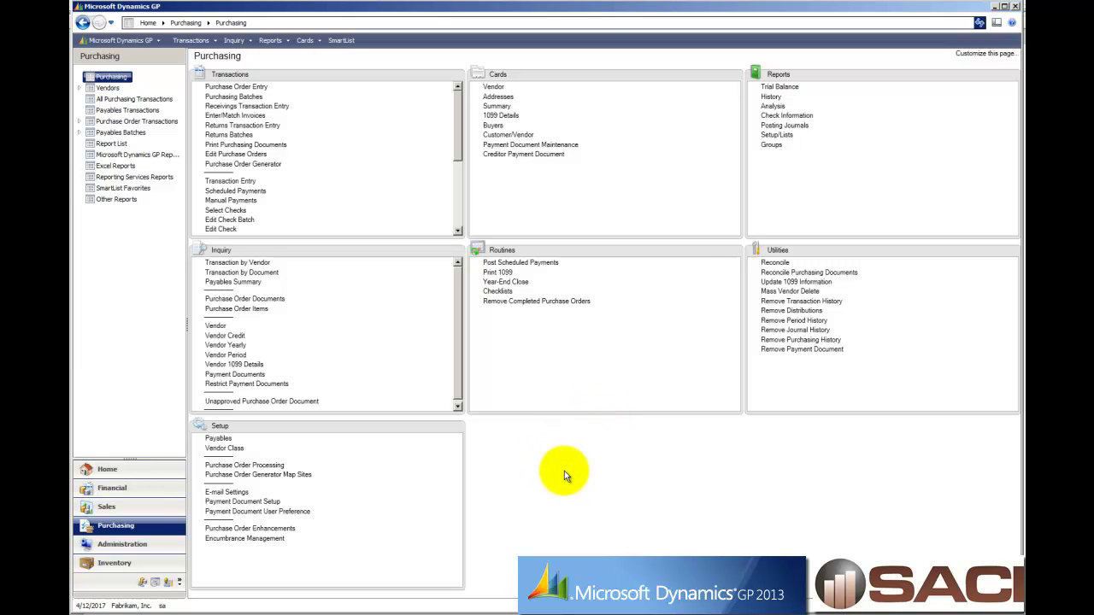
Open the Purchase Order Approvals SmartList under Additional SmartLists and enlarge its window.
left_click(341, 40)
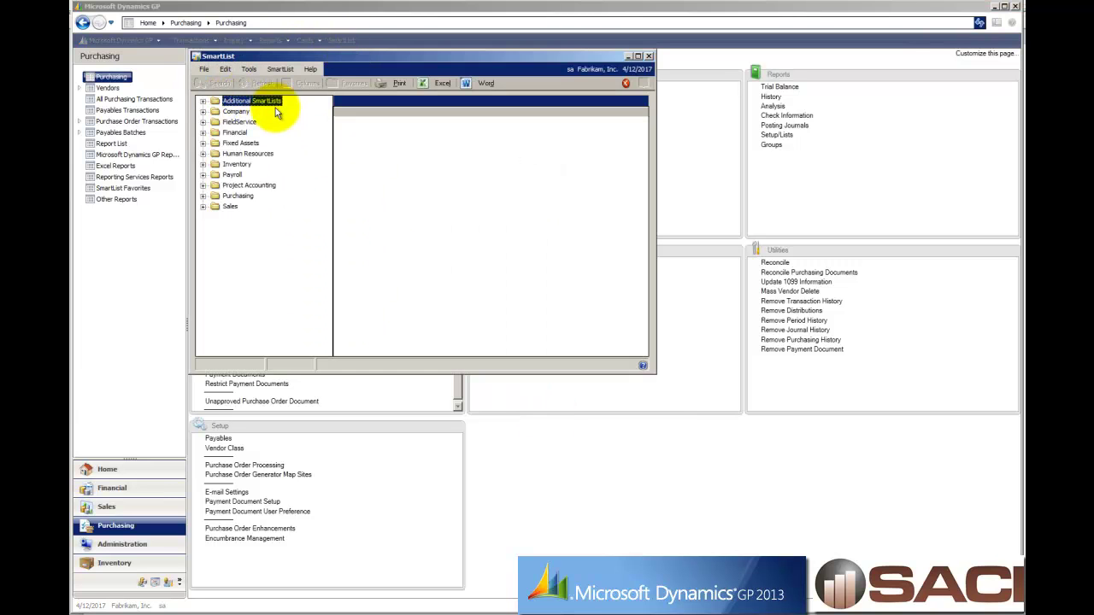
left_click(202, 101)
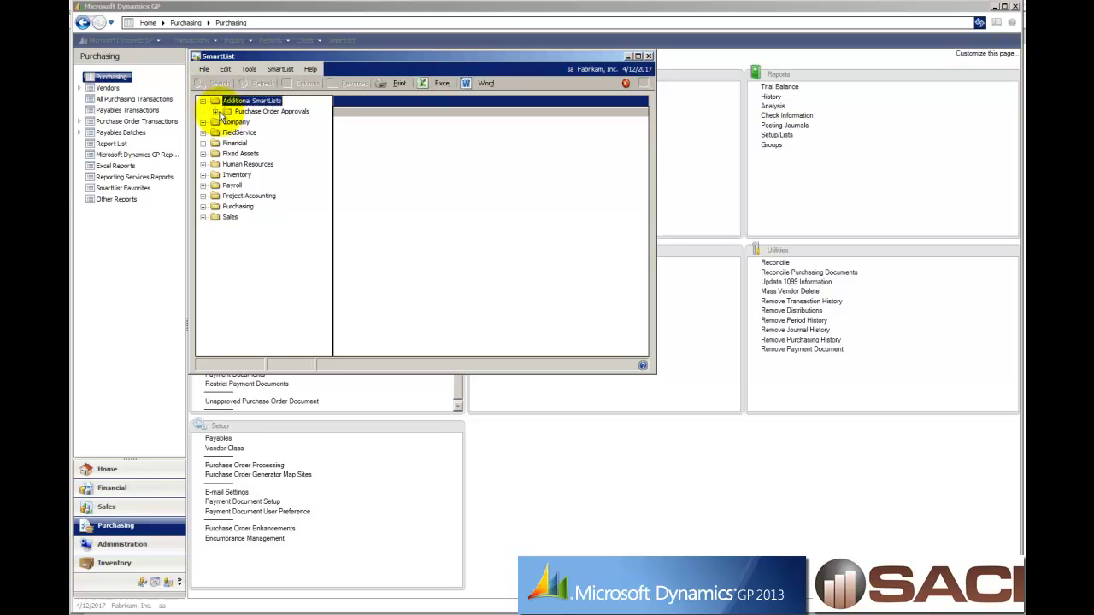
left_click(215, 111)
left_click(240, 121)
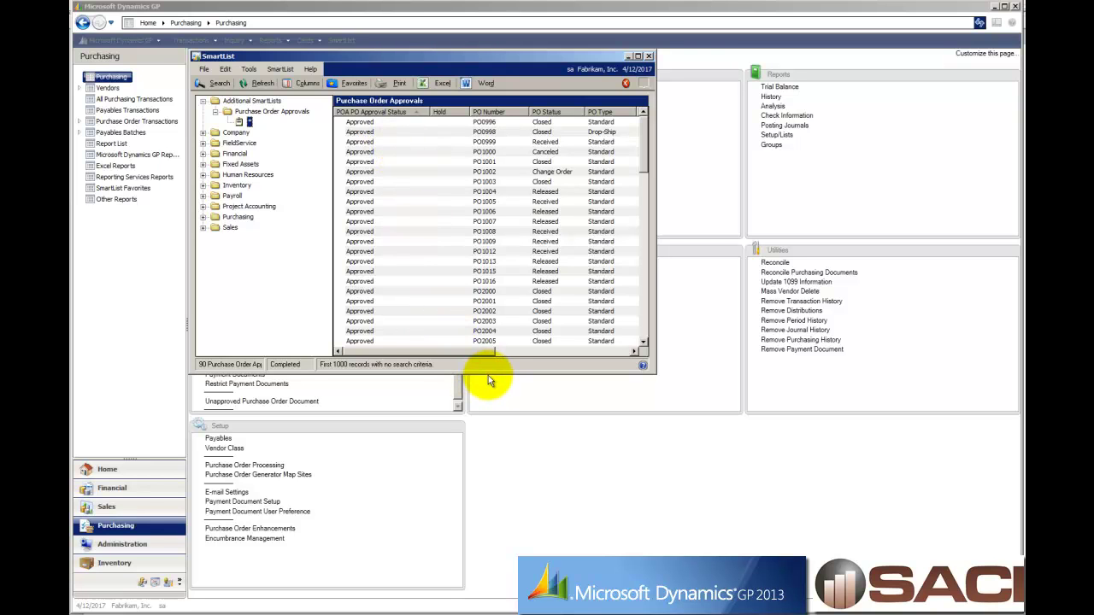
left_click_drag(490, 374, 501, 552)
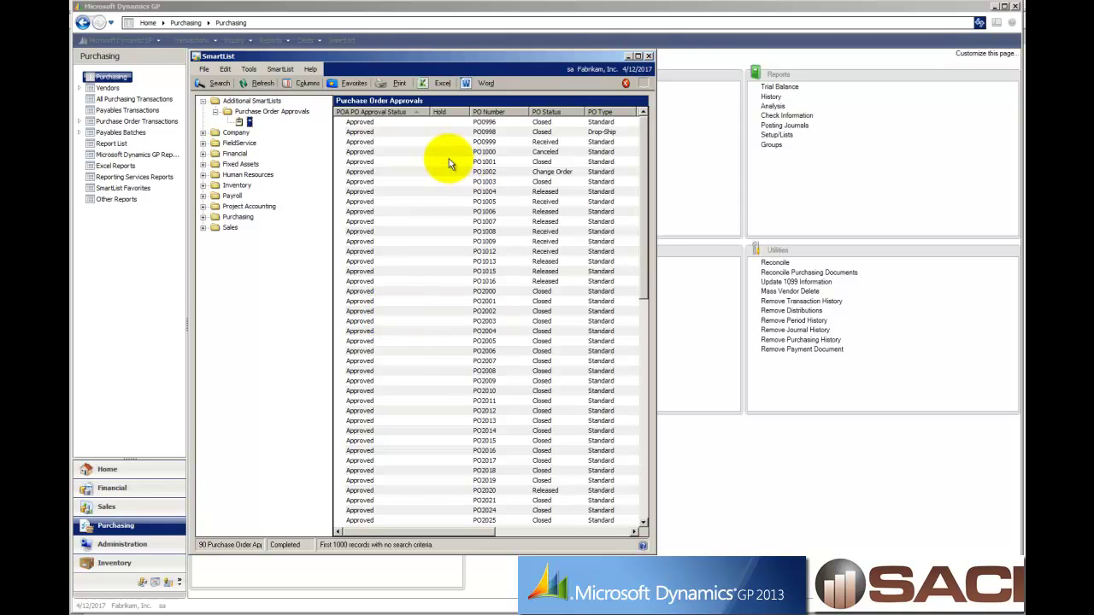
Filter the list to POA PO Approval Status equal to Unapproved.
left_click(220, 85)
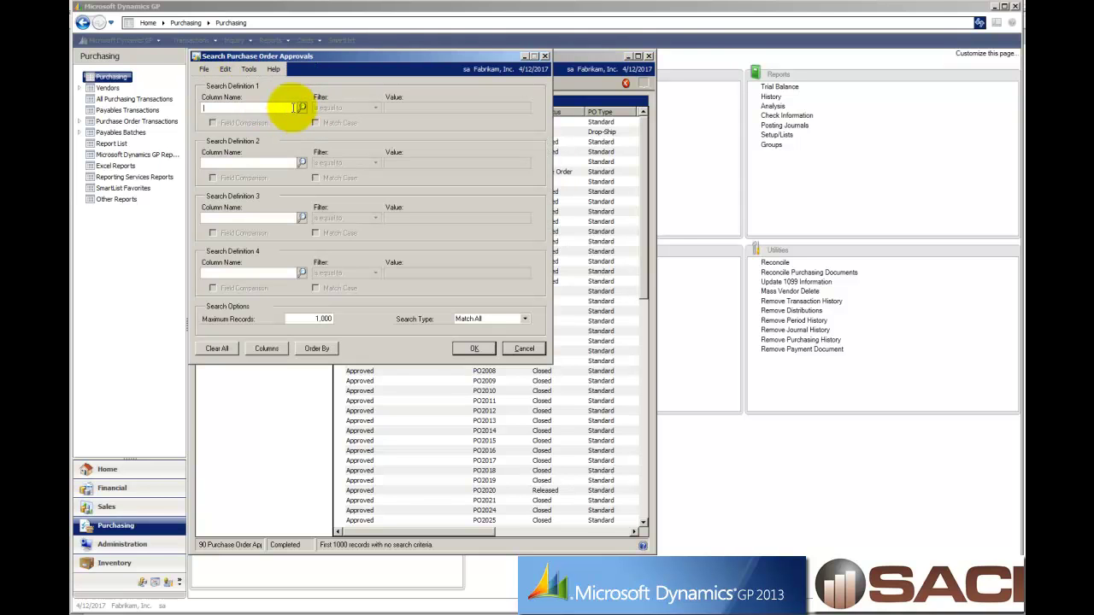
left_click(302, 106)
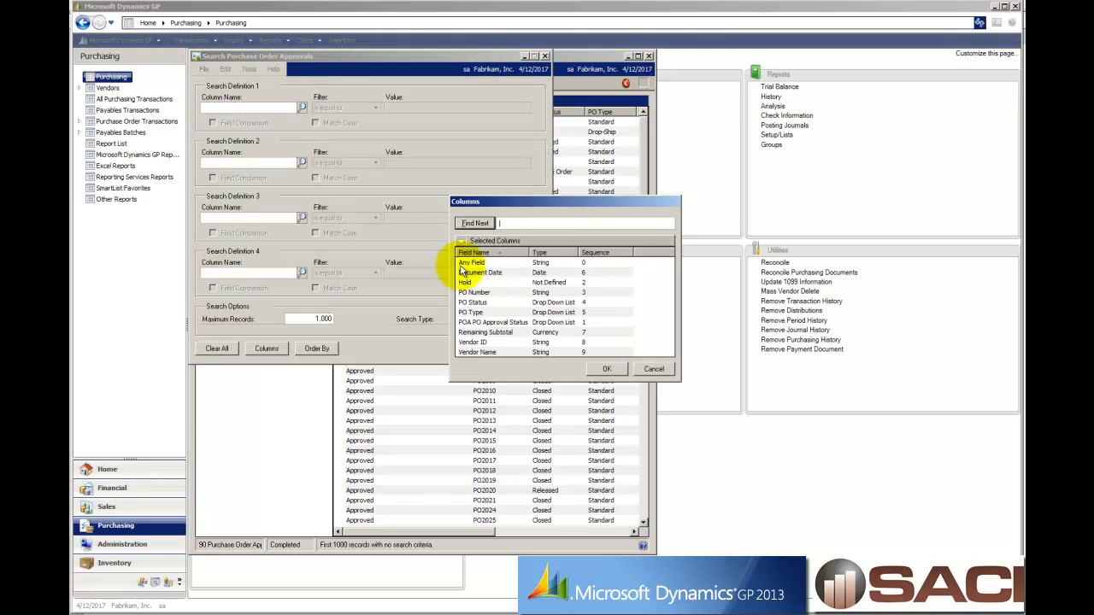
double_click(500, 322)
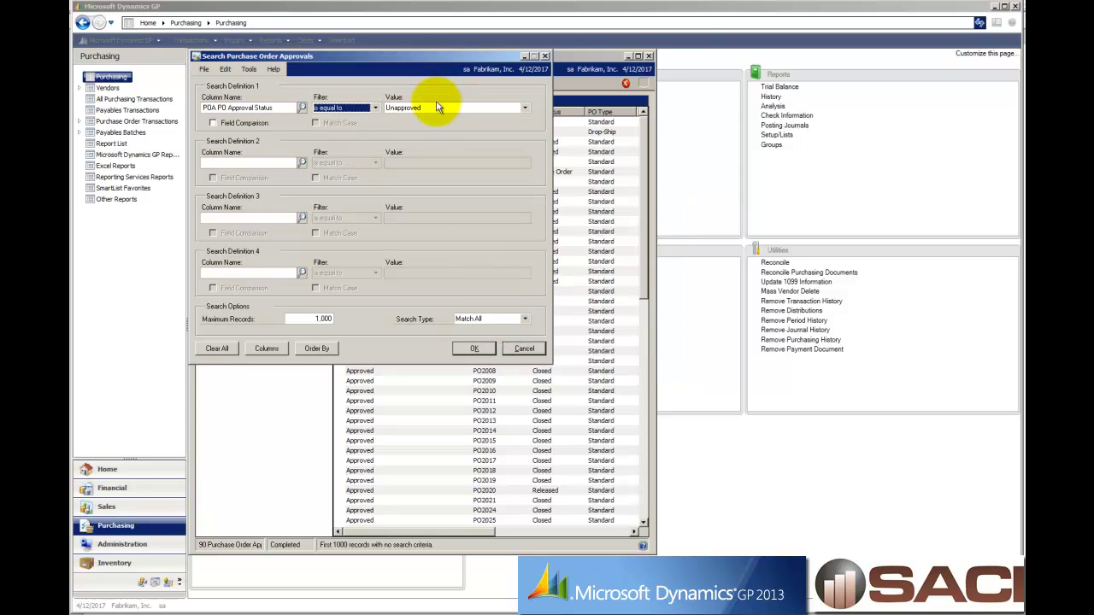
left_click(475, 347)
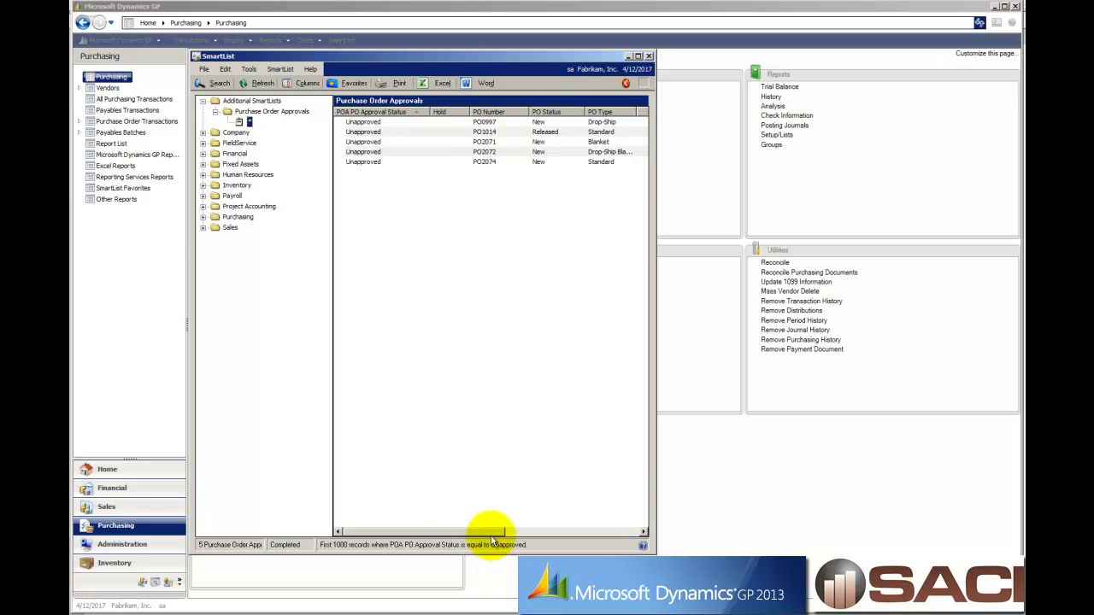
View purchase order PO0997 through Go To, then close it.
mouse_move(454, 531)
left_mouse_down()
mouse_move(640, 534)
mouse_move(441, 517)
left_mouse_up()
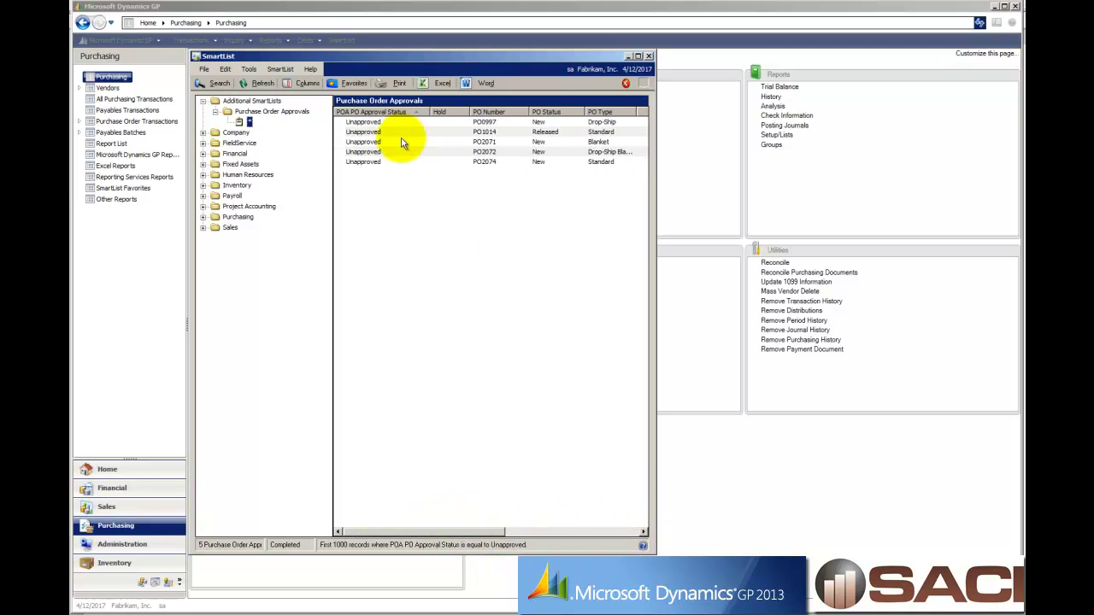
left_click(381, 122)
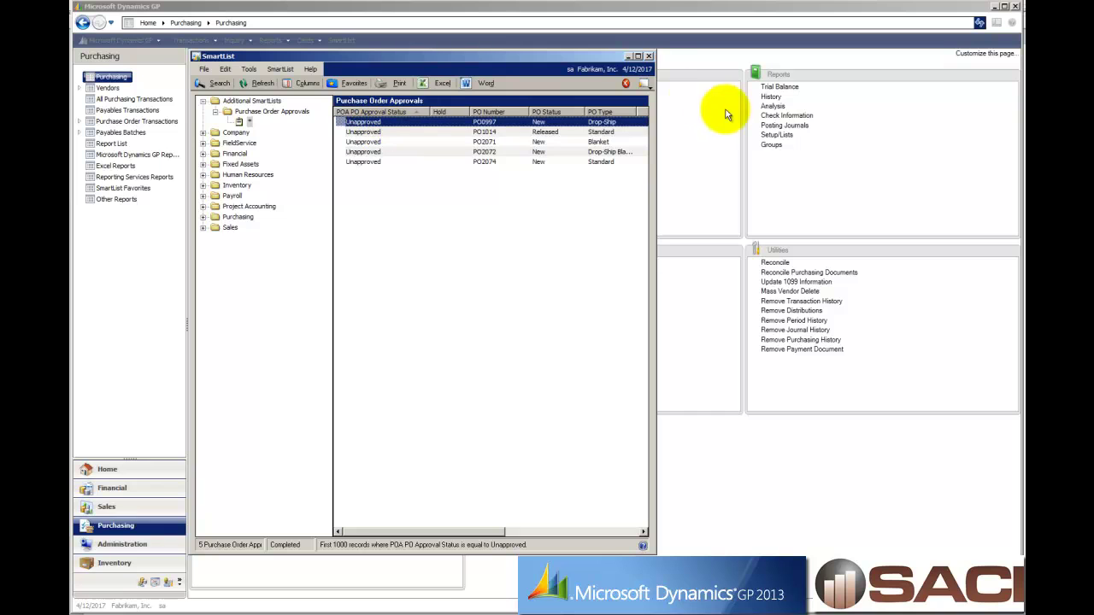
left_click(645, 84)
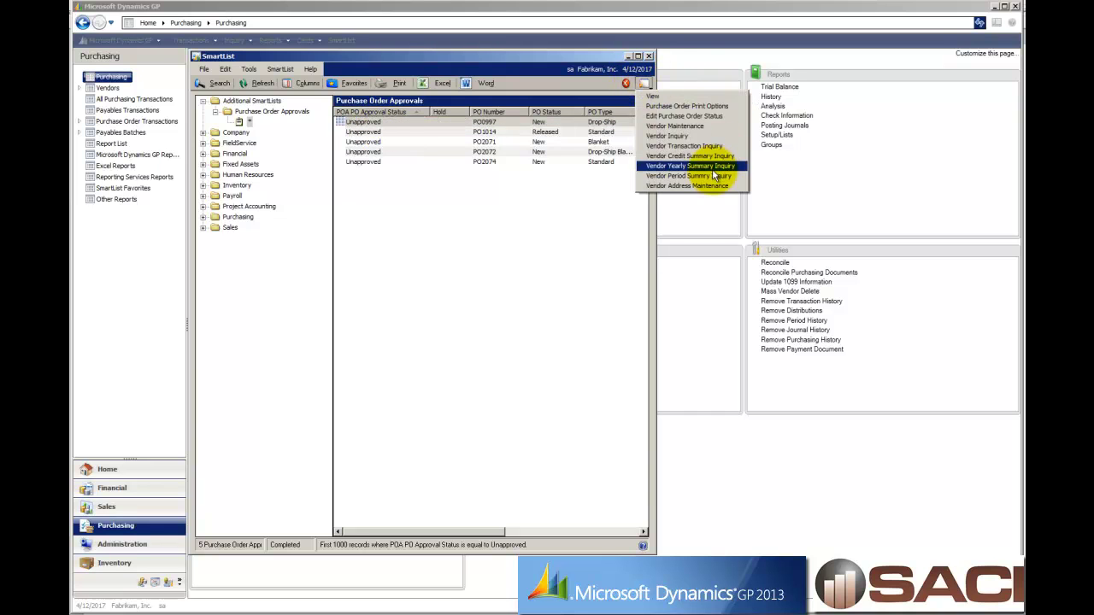
double_click(416, 125)
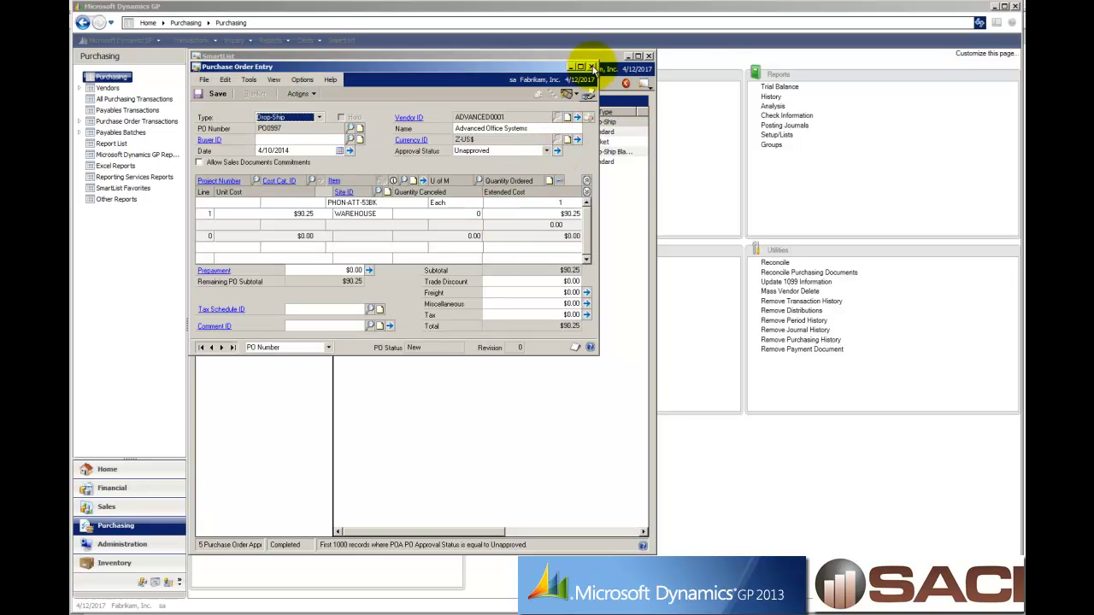
left_click(592, 67)
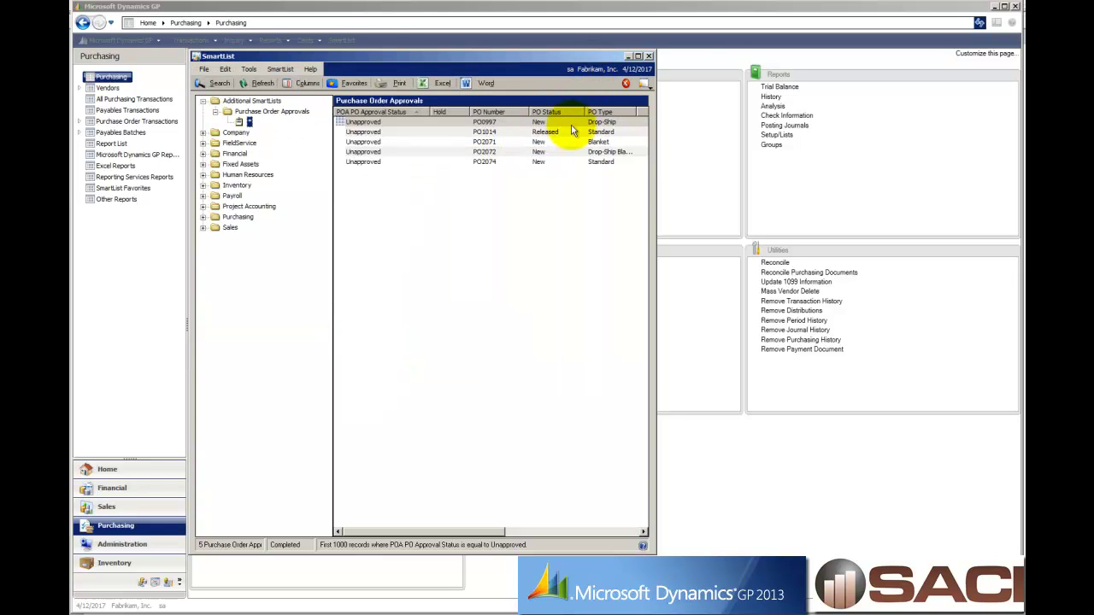
Close the SmartList window.
left_click(648, 56)
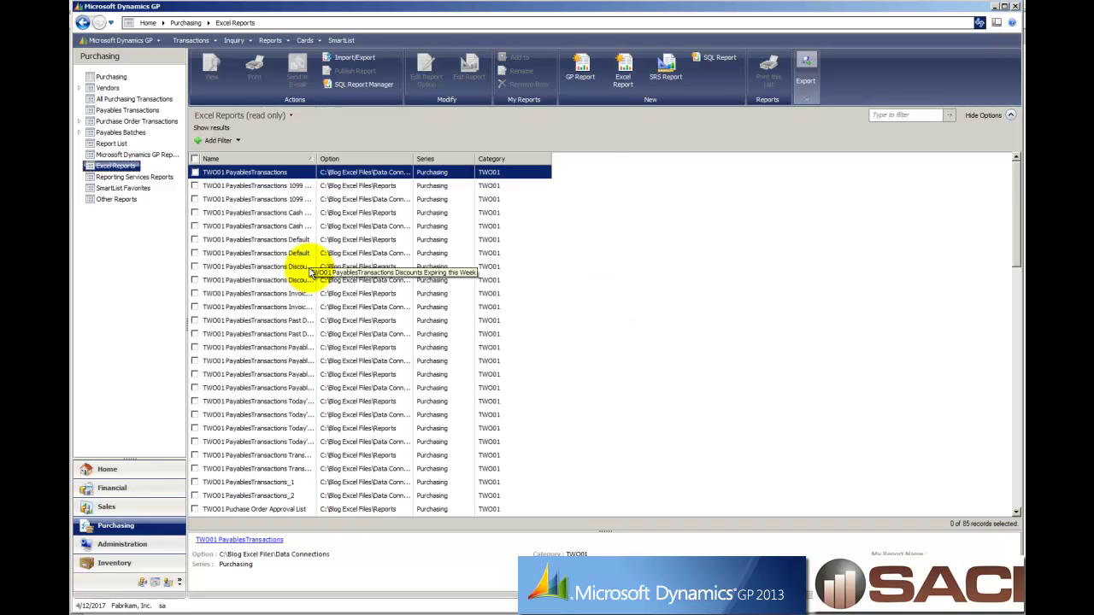
Open the TWO01 Purchase Order Approval List in Excel and follow PO0997's link into GP.
double_click(273, 509)
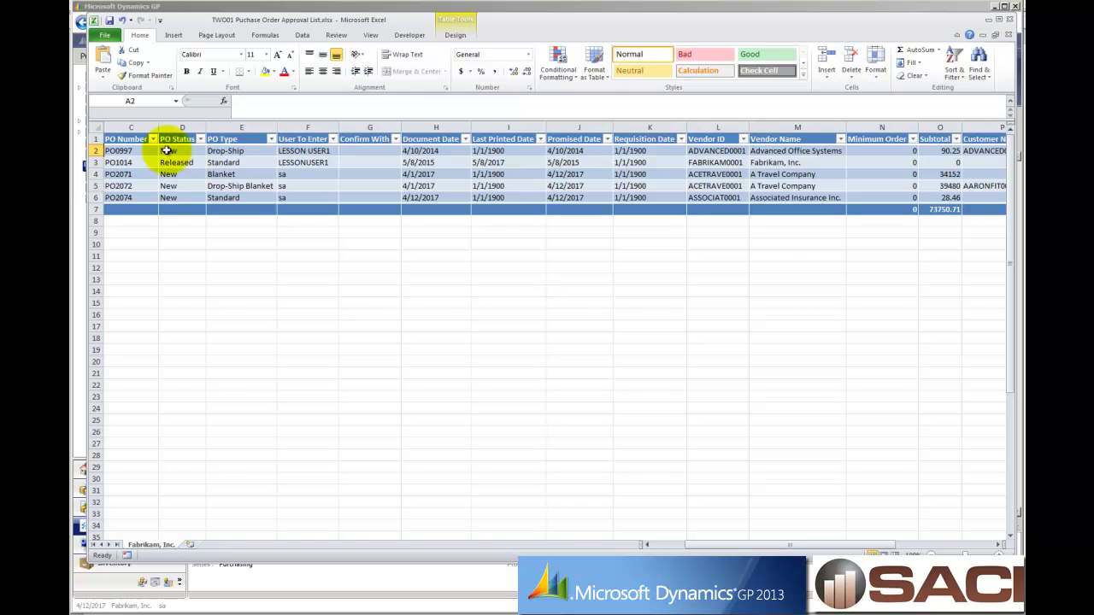
left_click(126, 152)
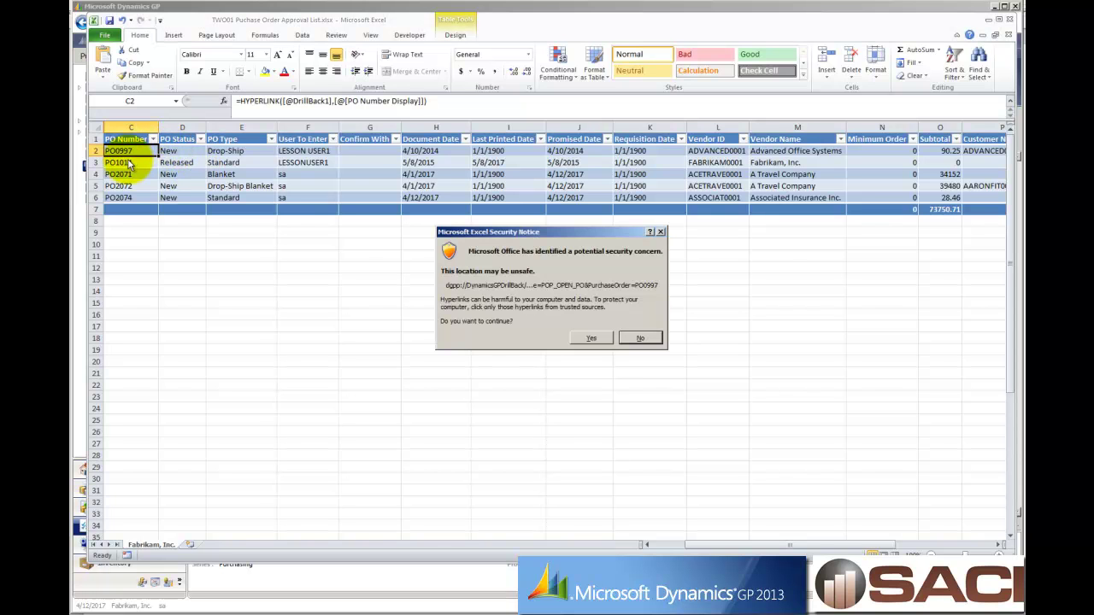
left_click(589, 338)
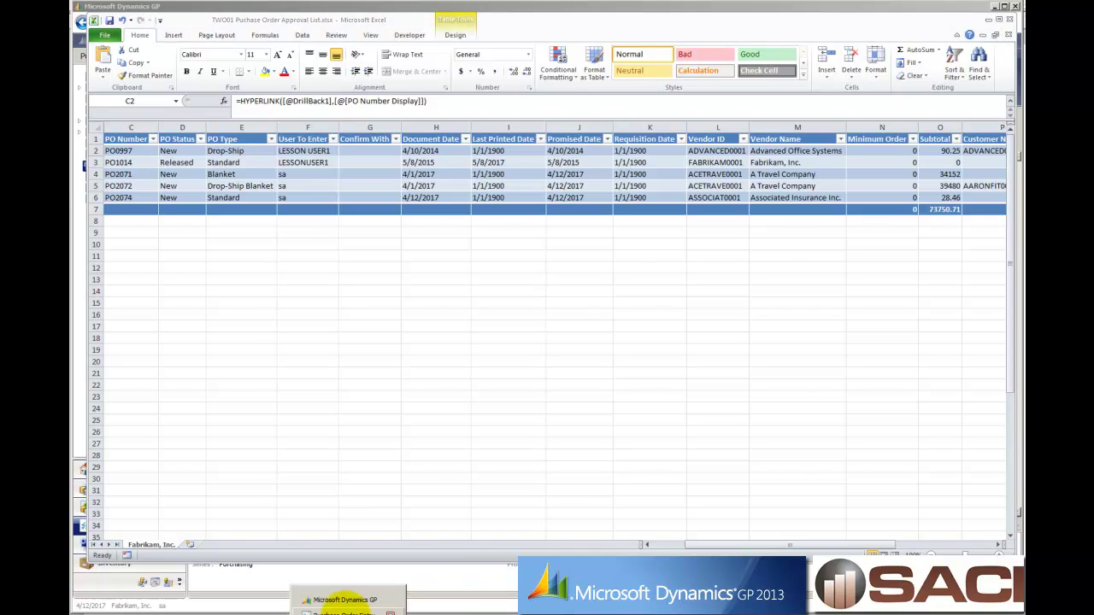
left_click(342, 595)
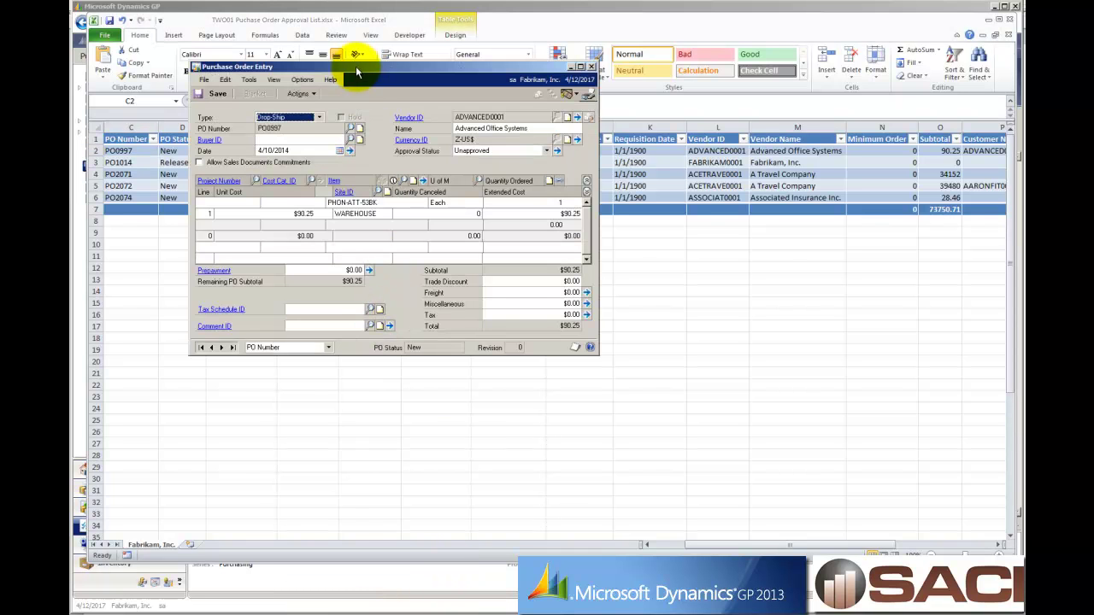
left_click_drag(355, 66, 414, 217)
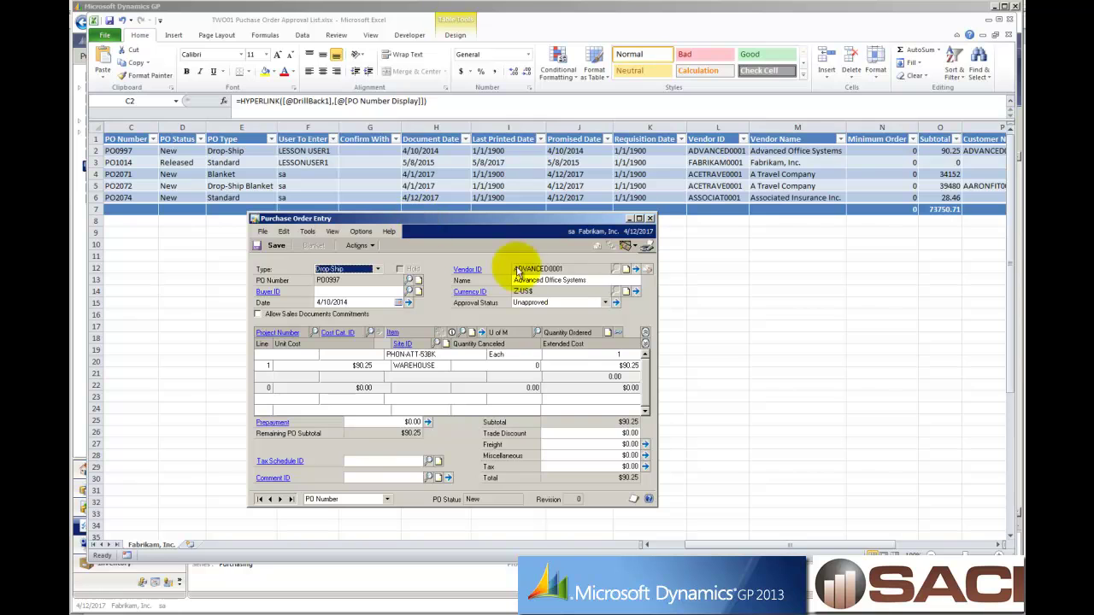
Set PO0997's approval status to Approved and save it.
left_click(570, 303)
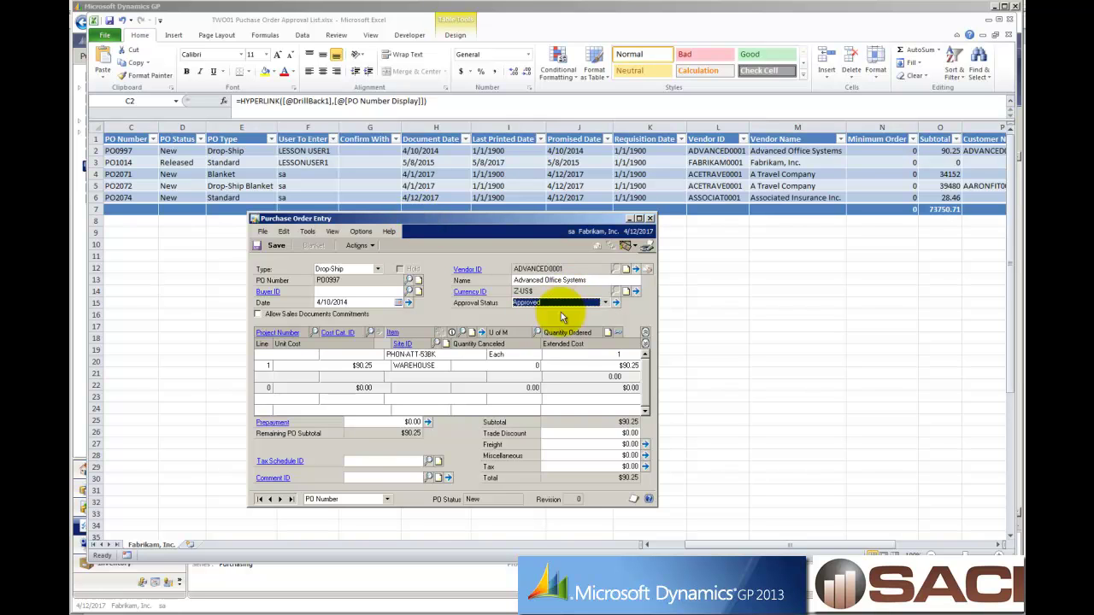
left_click(561, 312)
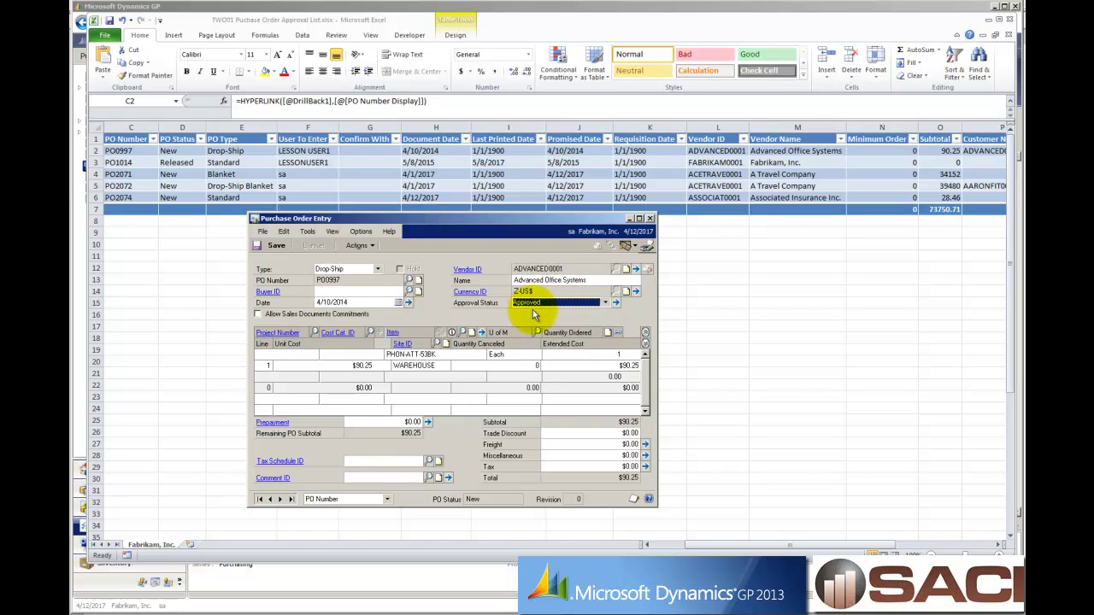
left_click(257, 245)
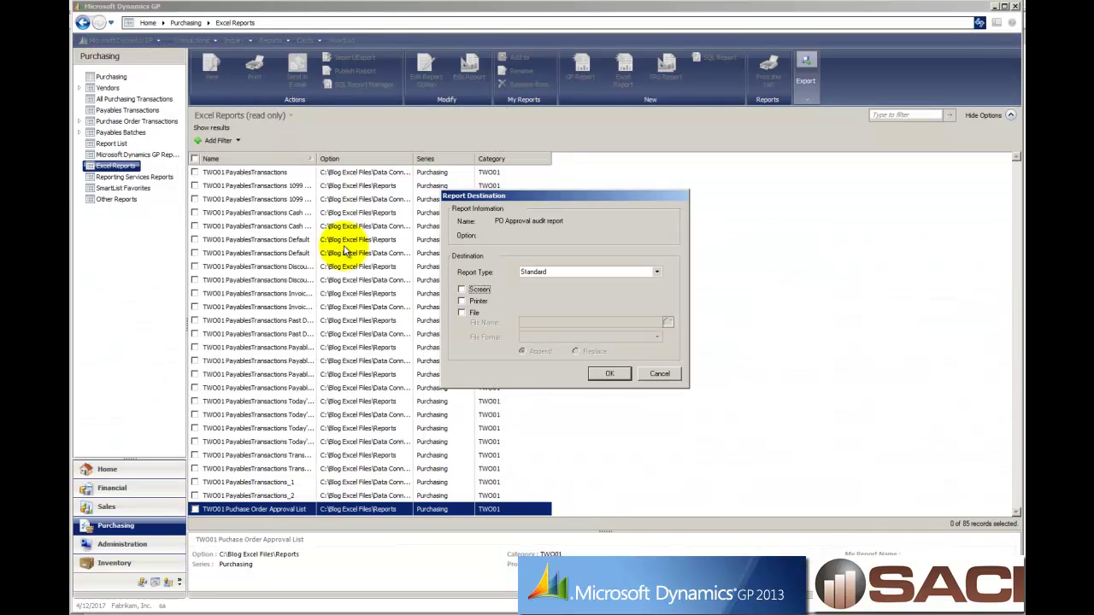
left_click(667, 376)
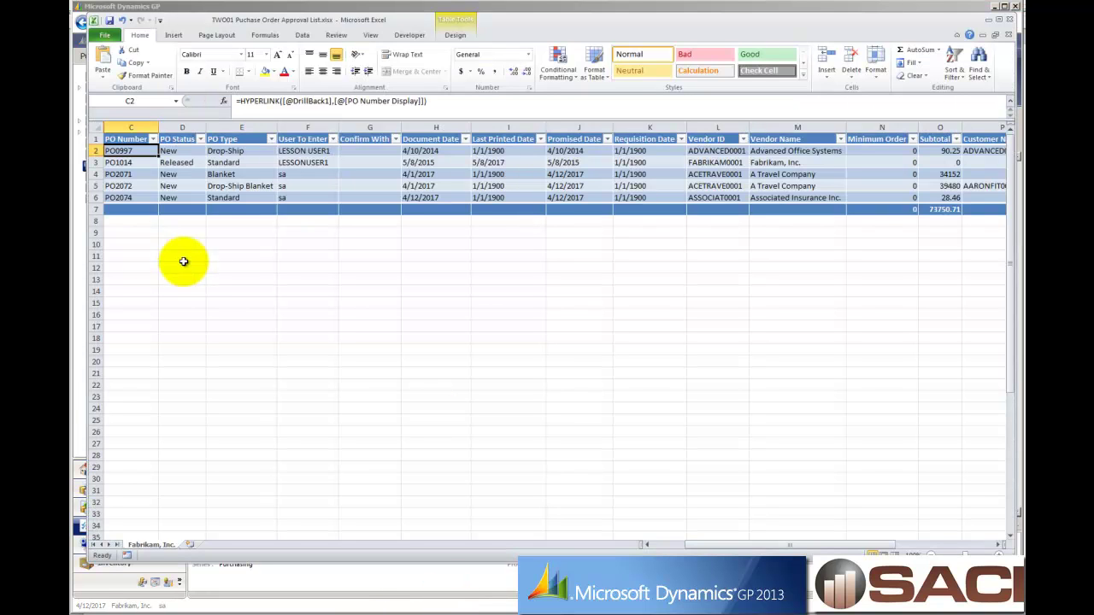
Refresh all workbook data so PO0997 drops off the approval list.
left_click(302, 35)
left_click(267, 60)
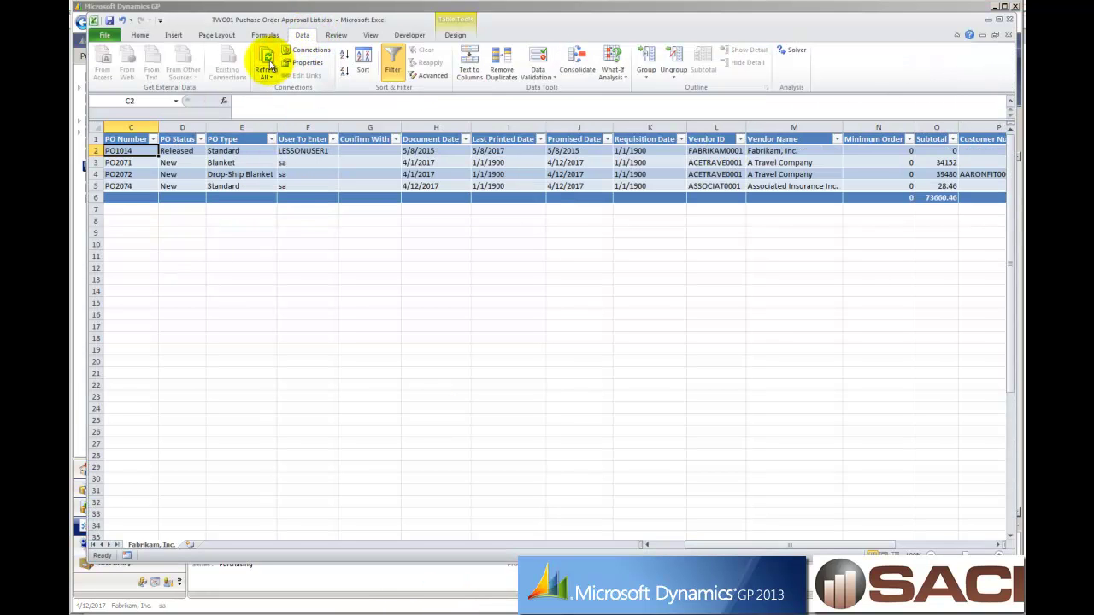